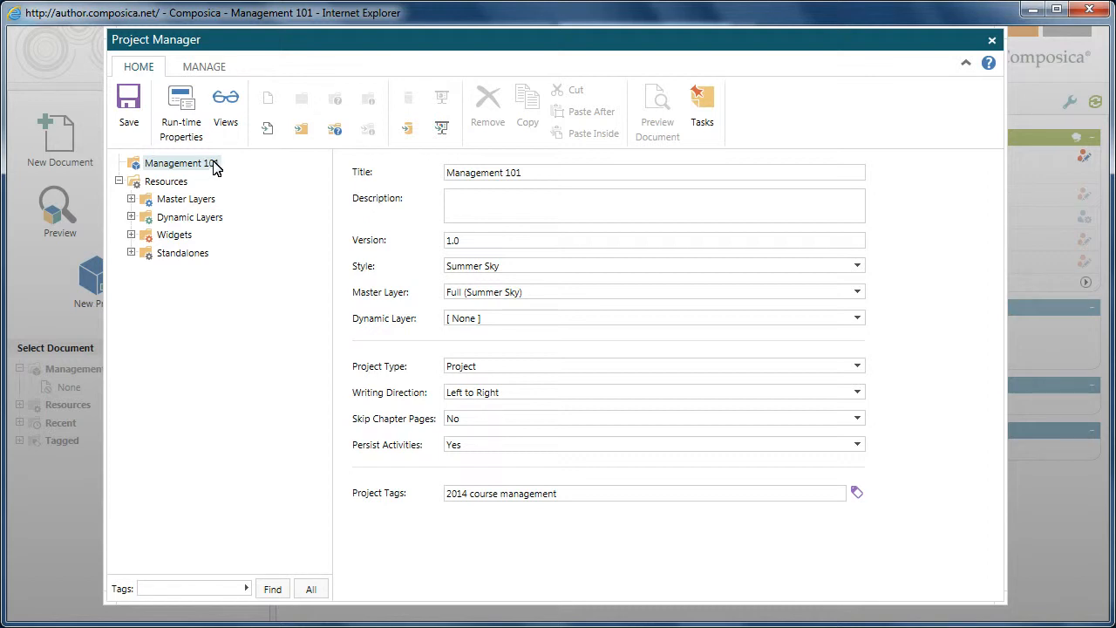
- Add a page inside the Management 101 project and title it Introduction
left_click(268, 131)
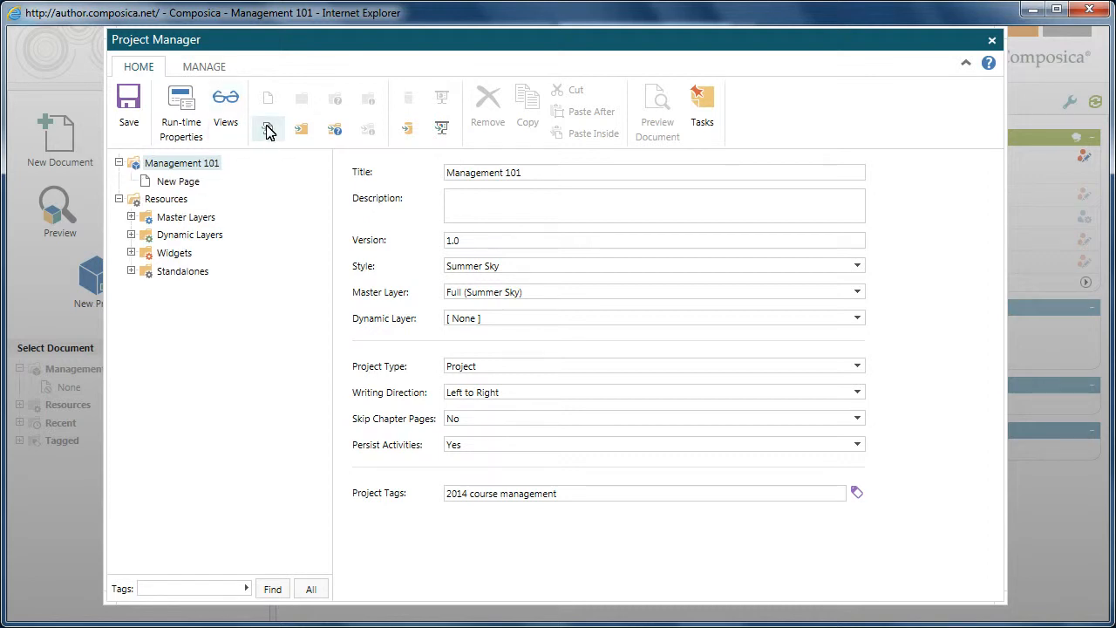
left_click(180, 183)
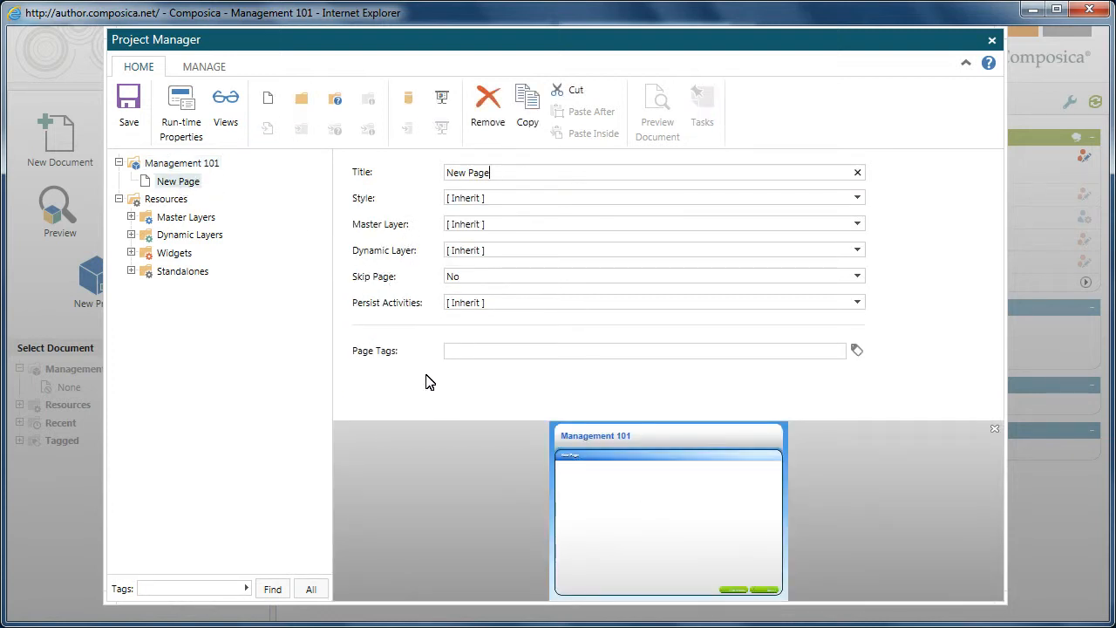
left_click_drag(513, 176, 426, 176)
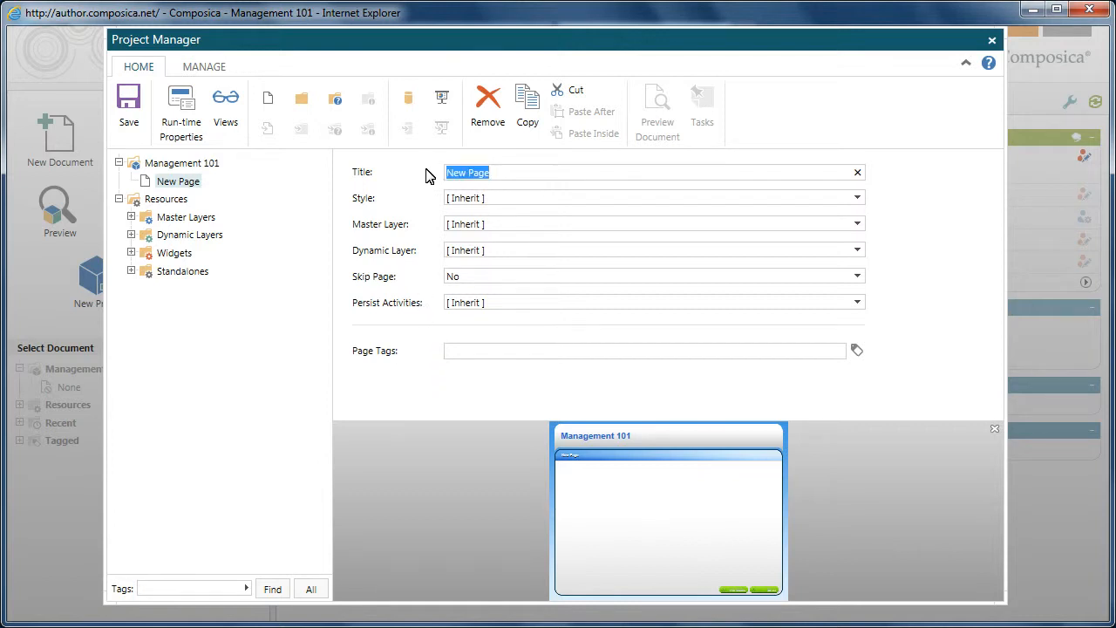
type("In")
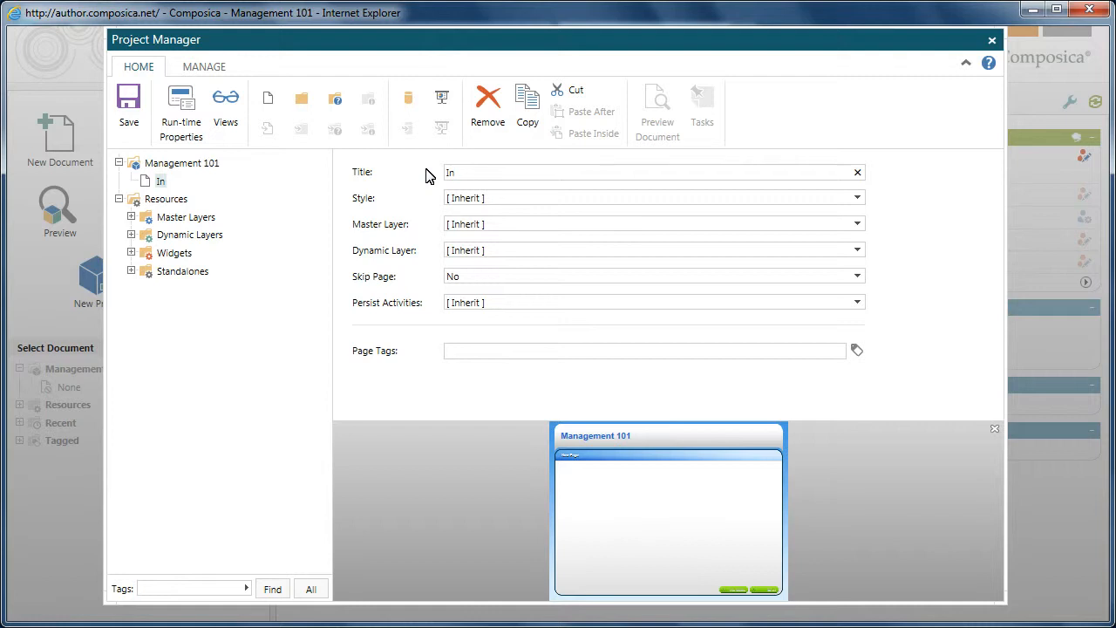
type("troduction")
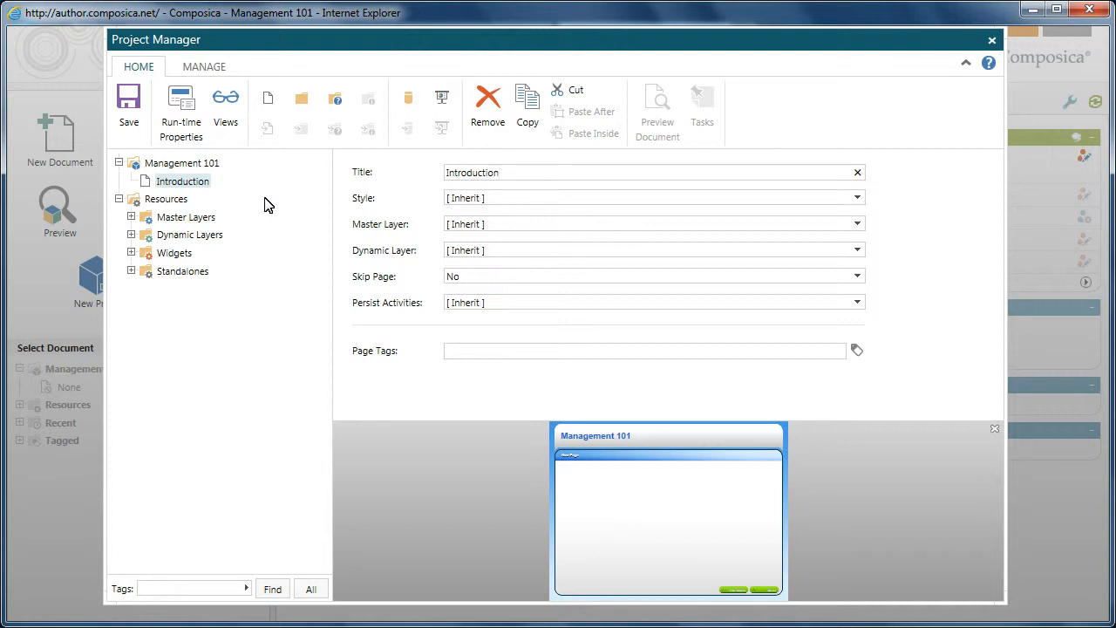
- Add three chapters after the Introduction page and title the first one Chapter 1
left_click(304, 102)
left_click(303, 102)
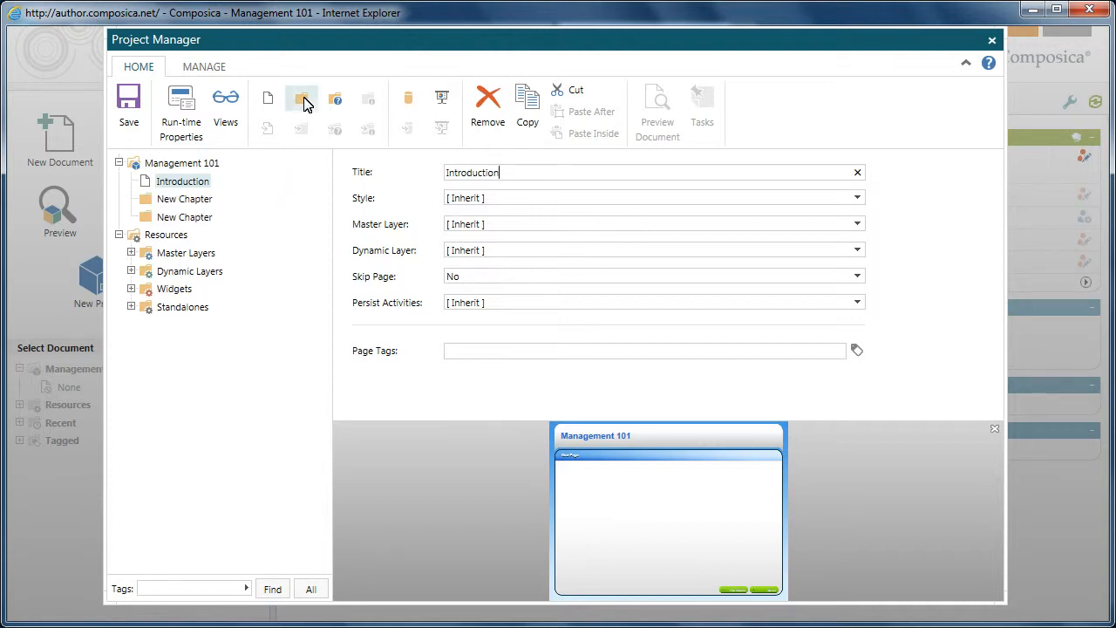
left_click(301, 101)
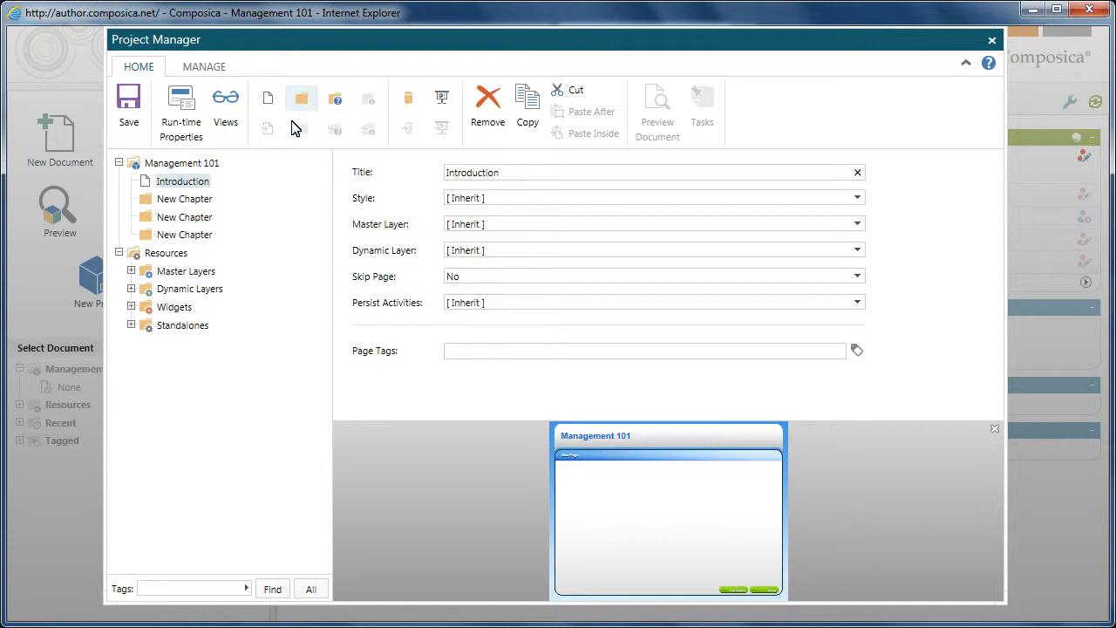
left_click(199, 202)
left_click_drag(514, 173, 402, 173)
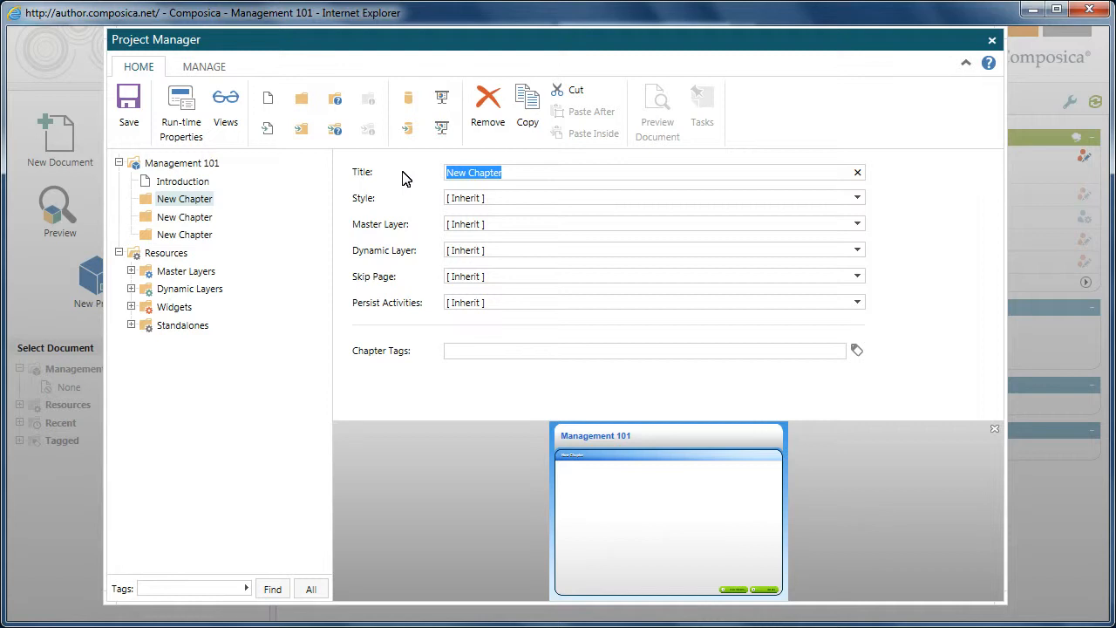
type("Chapter ")
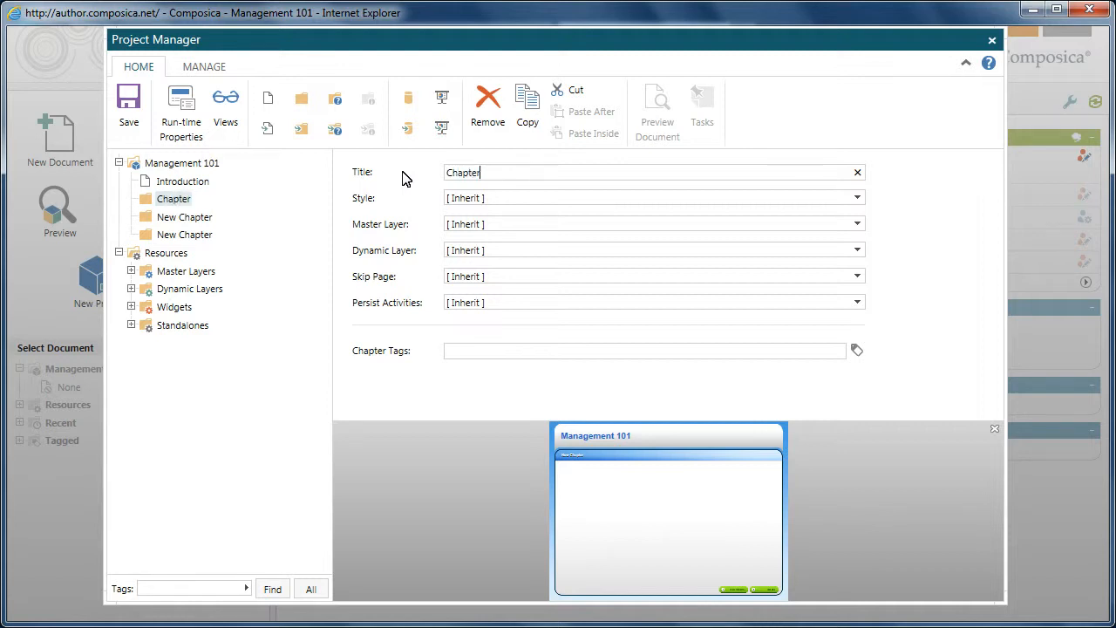
type("1")
- Add two pages and a sub-chapter inside Chapter 1, and title the sub-chapter Handouts
left_click(146, 202)
left_click(267, 131)
left_click(267, 131)
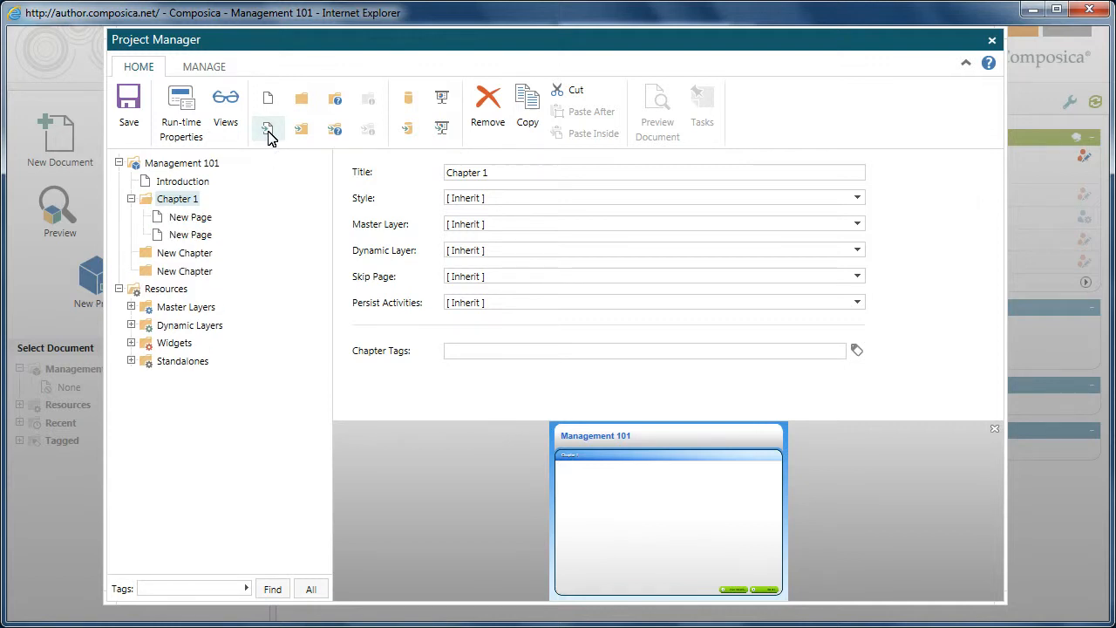
left_click(302, 131)
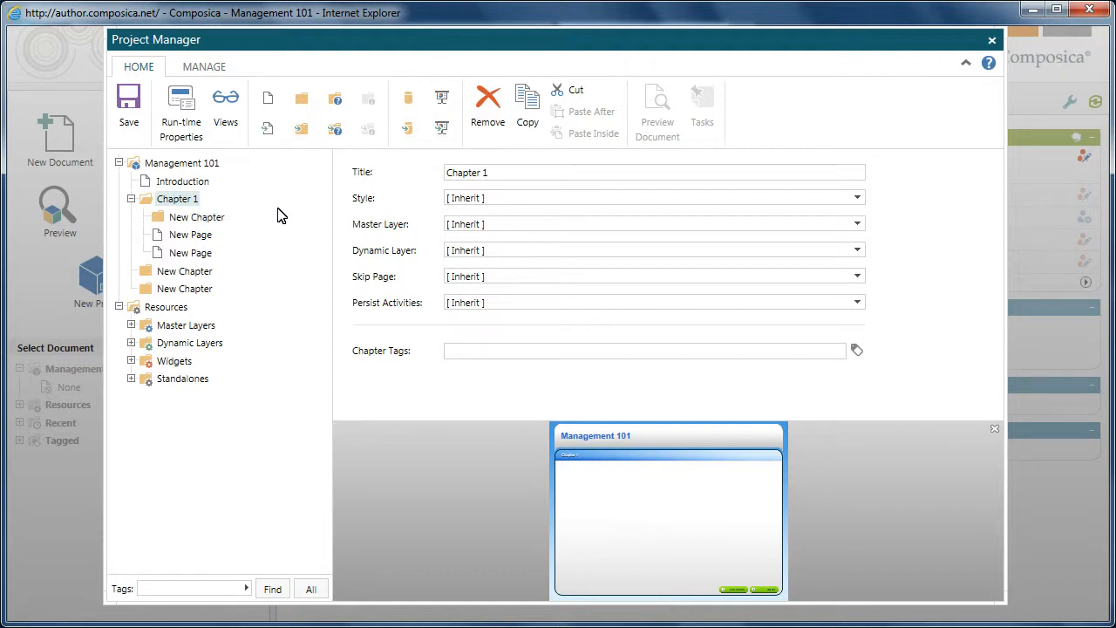
left_click(207, 218)
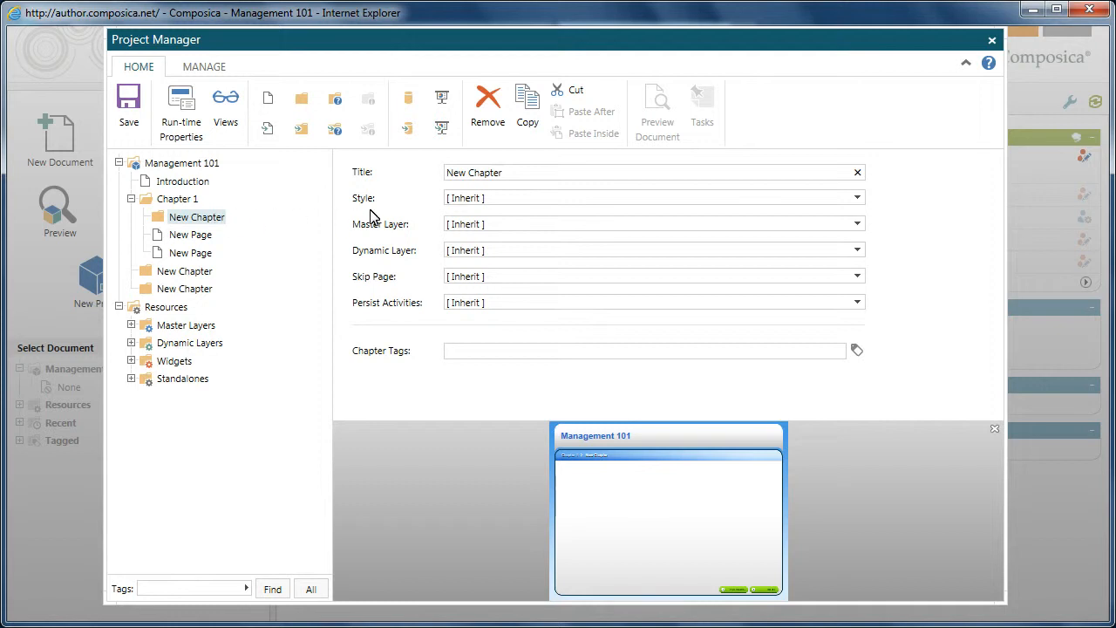
left_click_drag(514, 173, 411, 162)
type("Handouts")
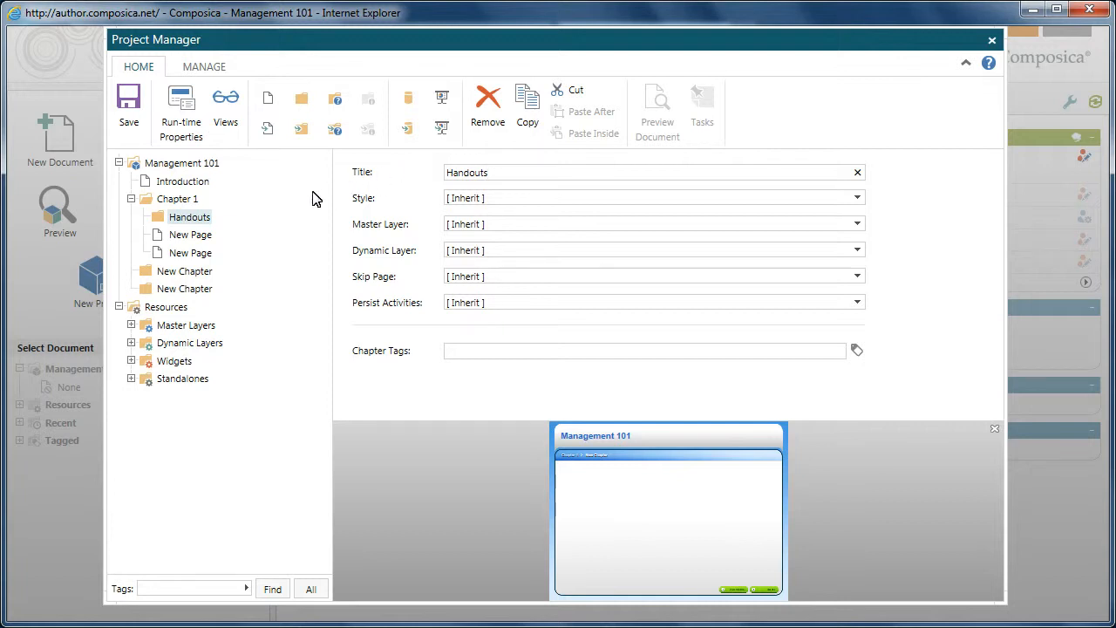
- Title the two new pages in Chapter 1 Overview and Activity, in that order
left_click(201, 241)
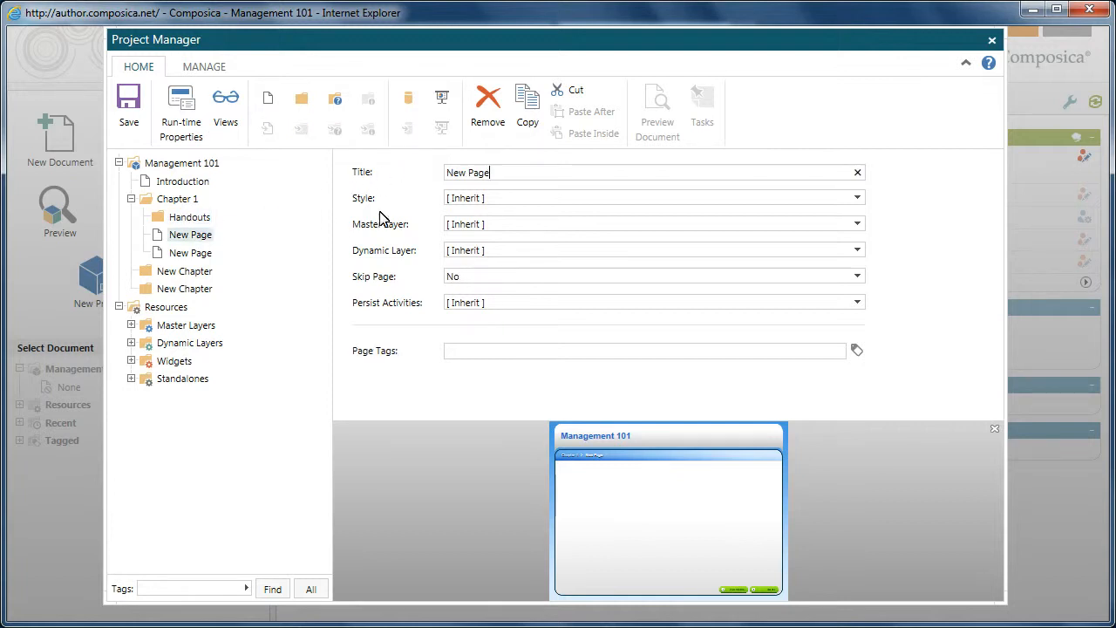
left_click_drag(497, 171, 429, 161)
type("Overview")
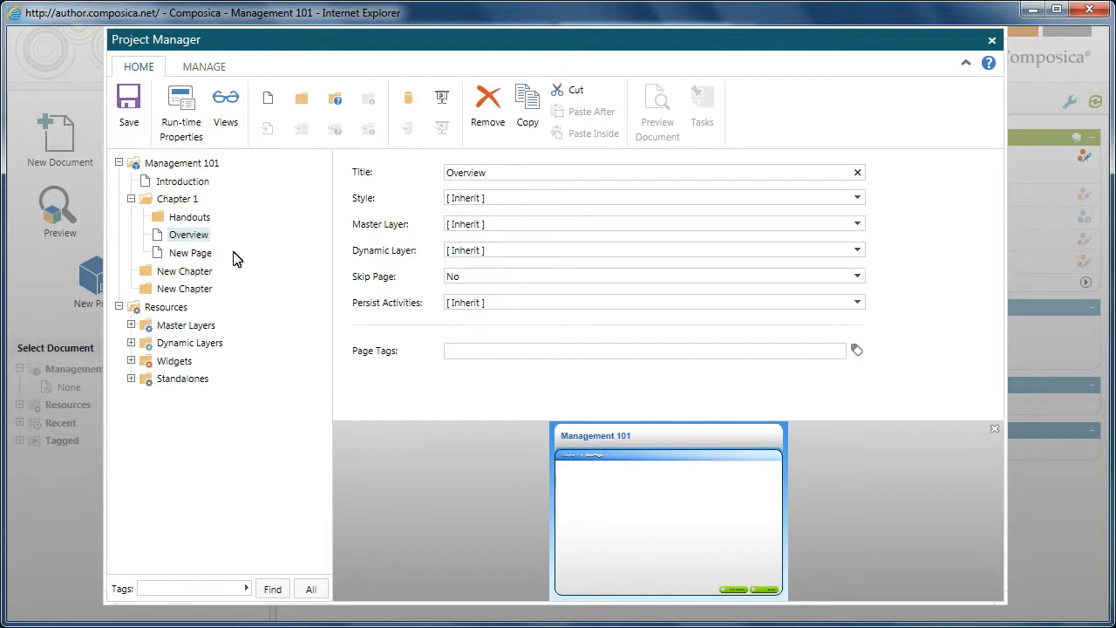
left_click(201, 253)
left_click_drag(491, 172, 434, 168)
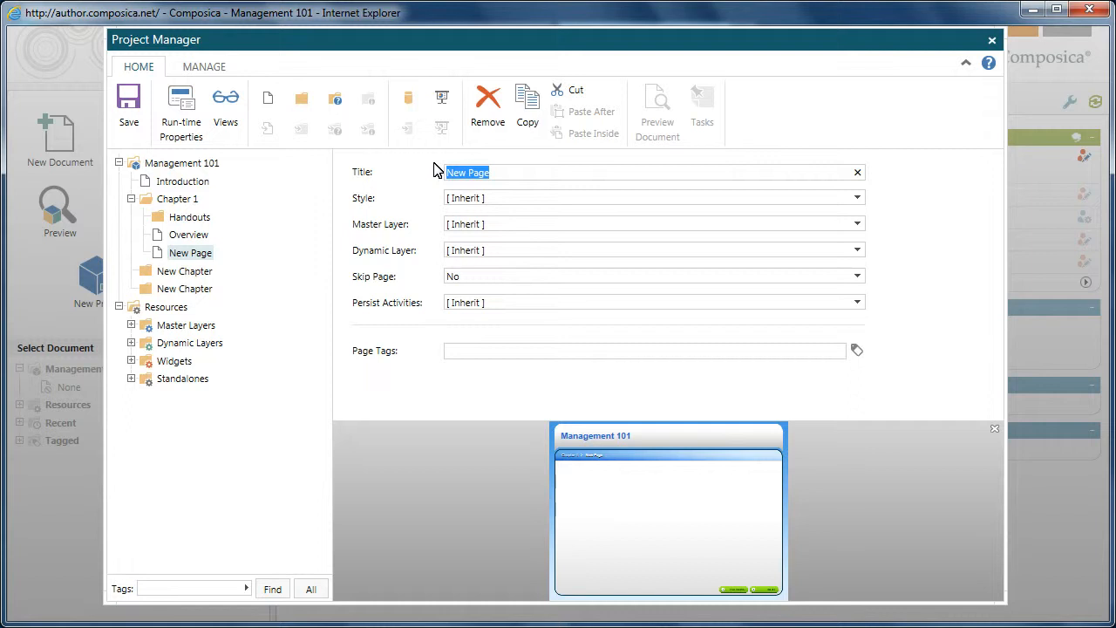
type("Activity")
- Add another page after Activity in Chapter 1 and title it Key Points
left_click(269, 98)
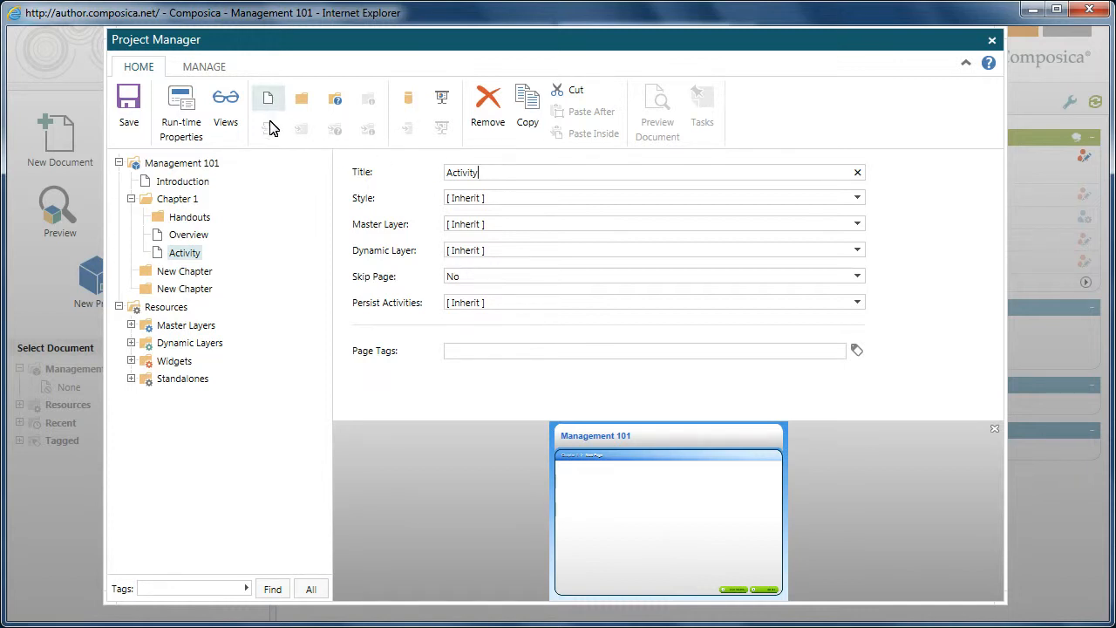
left_click(201, 273)
left_click_drag(508, 172, 431, 174)
type("Key Points")
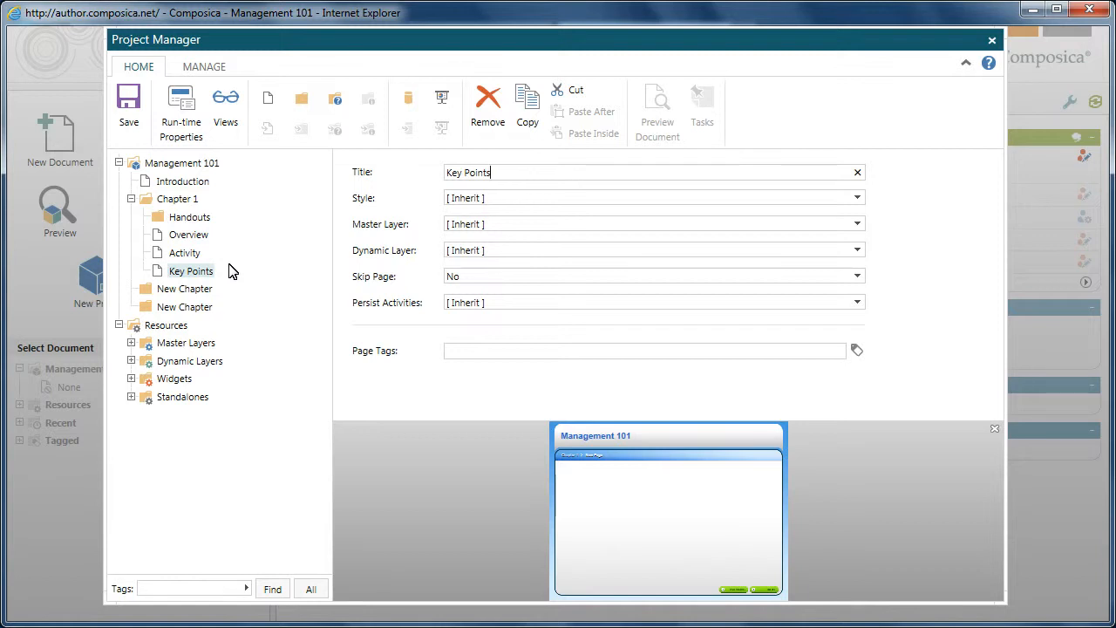
- Reorder Chapter 1 by moving Key Points above Activity and the Handouts sub-chapter to the end
left_click(157, 271)
left_click_drag(157, 271, 162, 253)
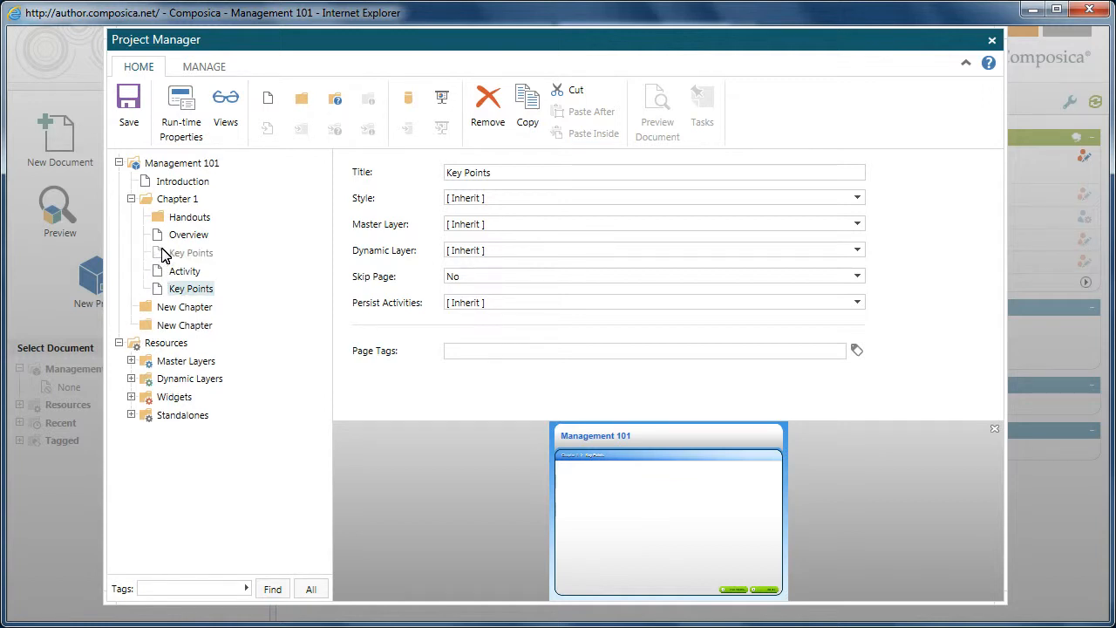
left_click_drag(162, 253, 162, 253)
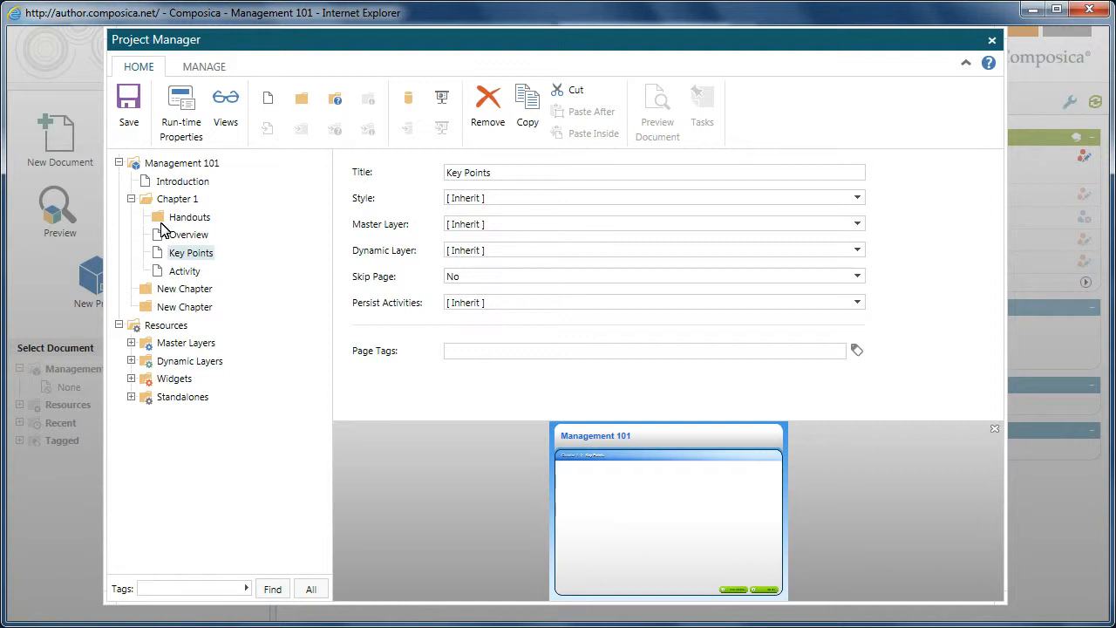
left_click_drag(160, 213, 161, 293)
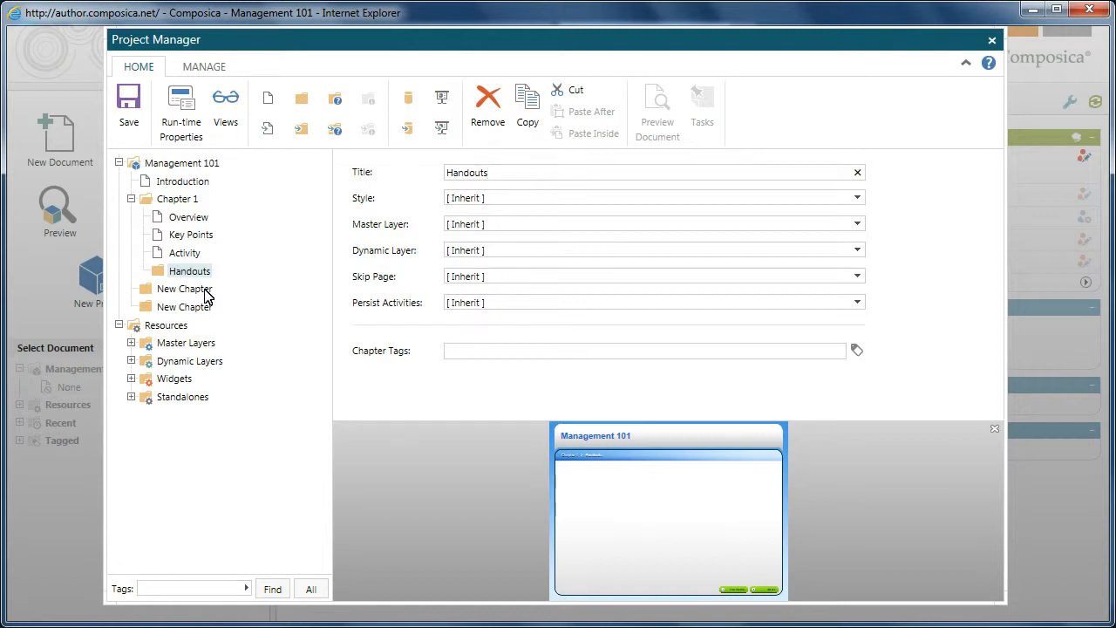
- Duplicate Chapter 1 with its contents directly after the original and title the copy Chapter 2
left_click(184, 204)
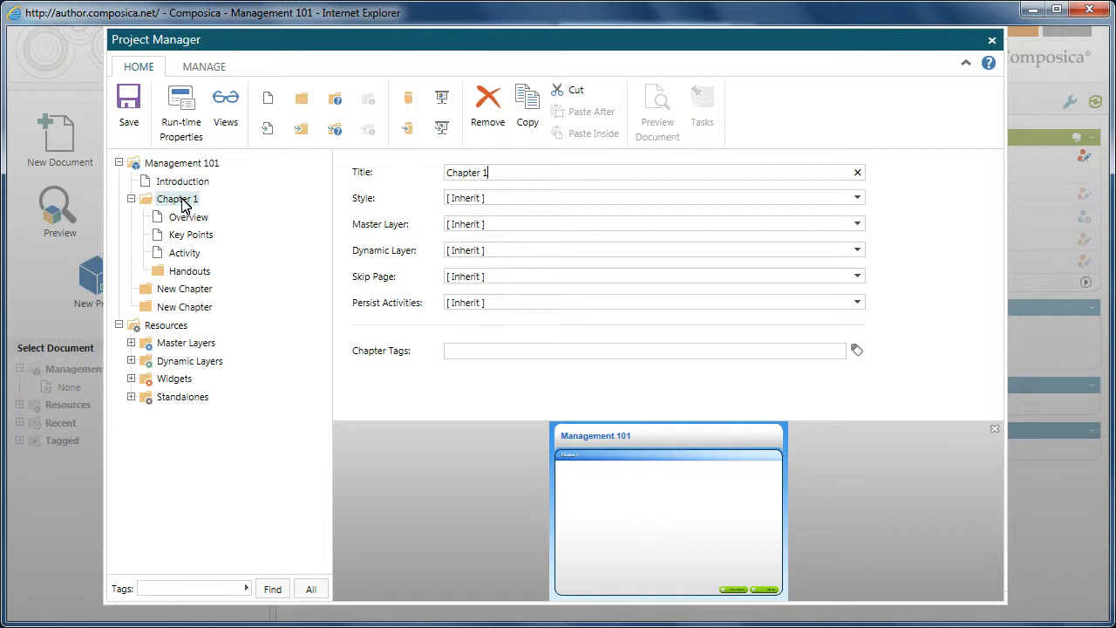
left_click(536, 114)
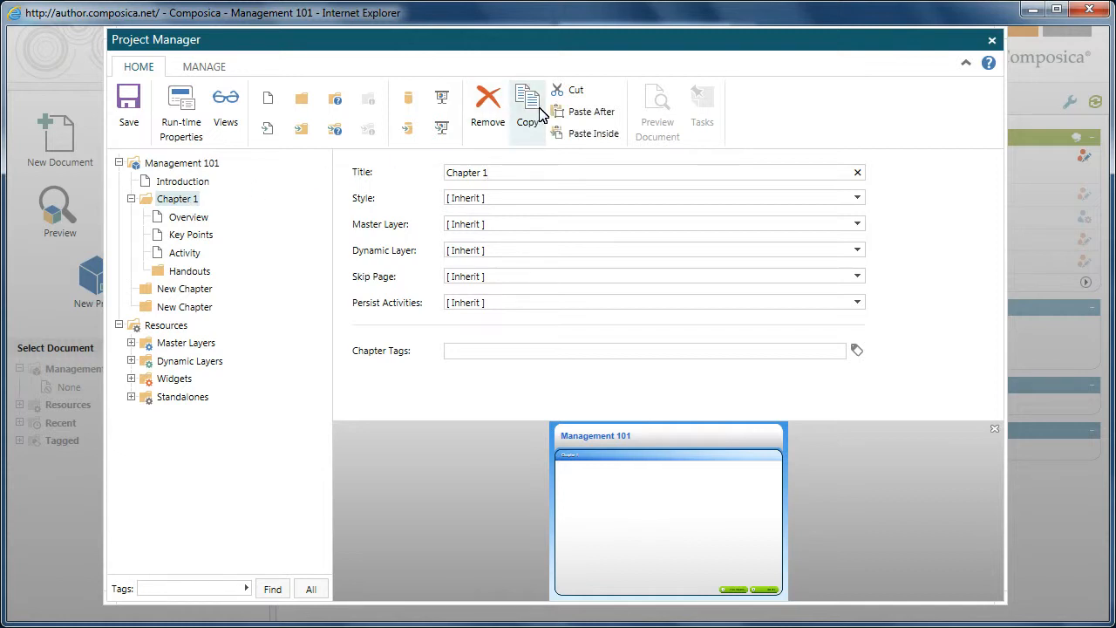
left_click(607, 117)
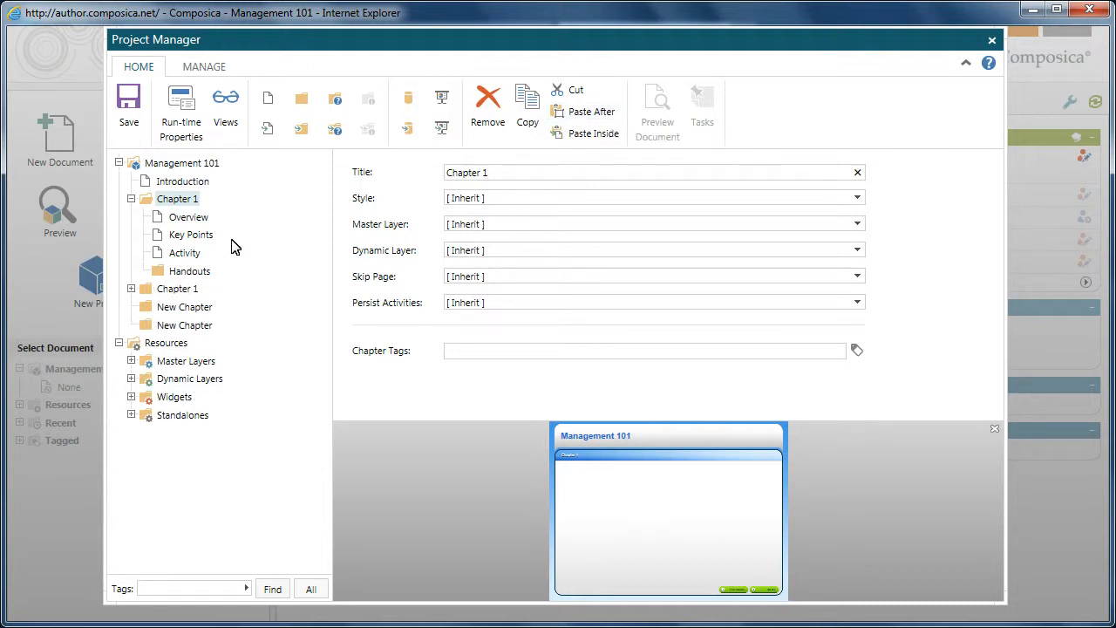
left_click(133, 290)
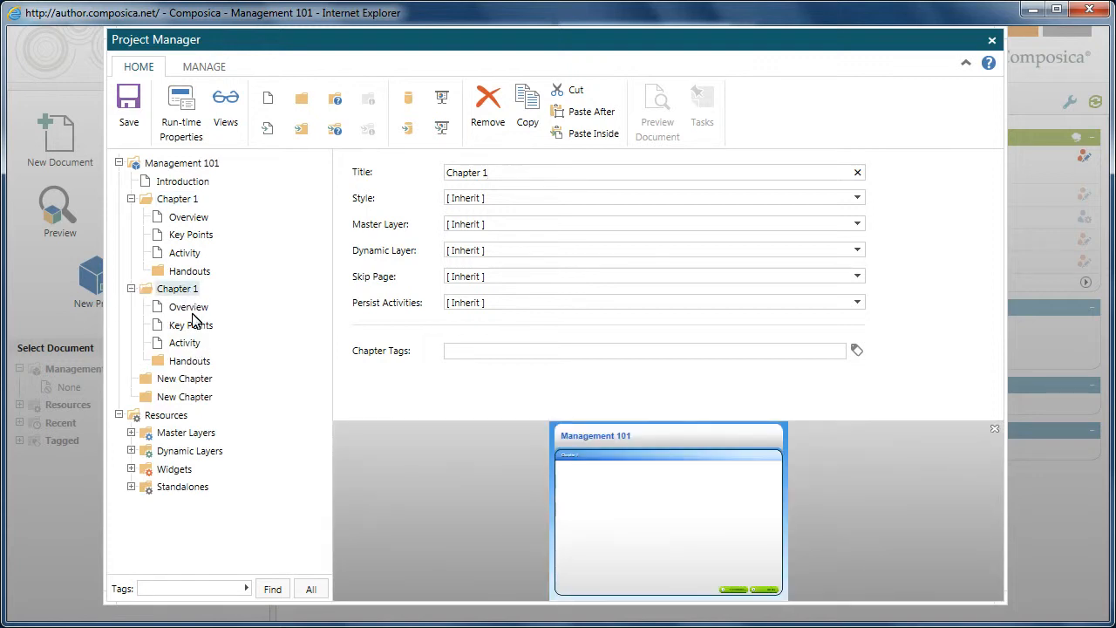
left_click(183, 293)
left_click(493, 174)
key("BackSpace")
type("2")
- Remove the two empty, untitled chapters that follow Chapter 2 in the project outline
left_click(197, 400)
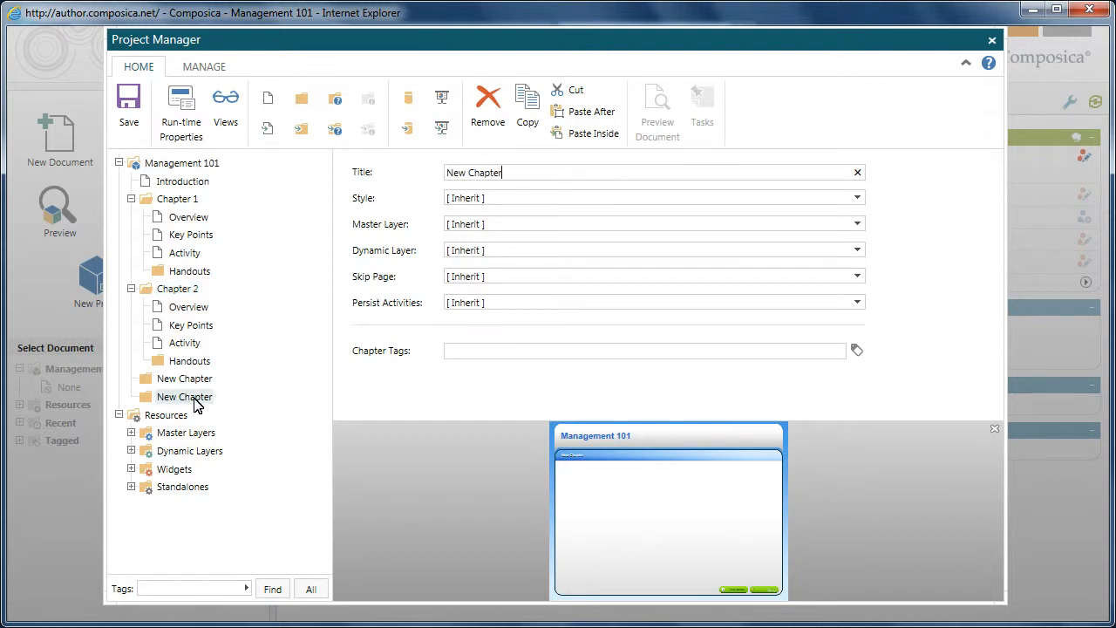
left_click(498, 124)
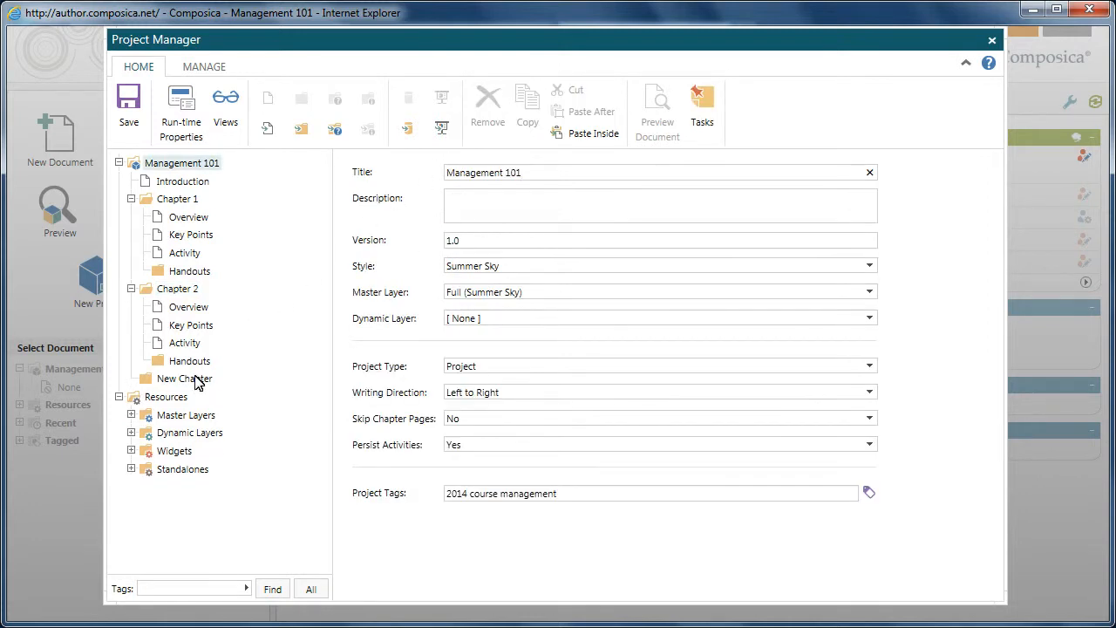
left_click(196, 381)
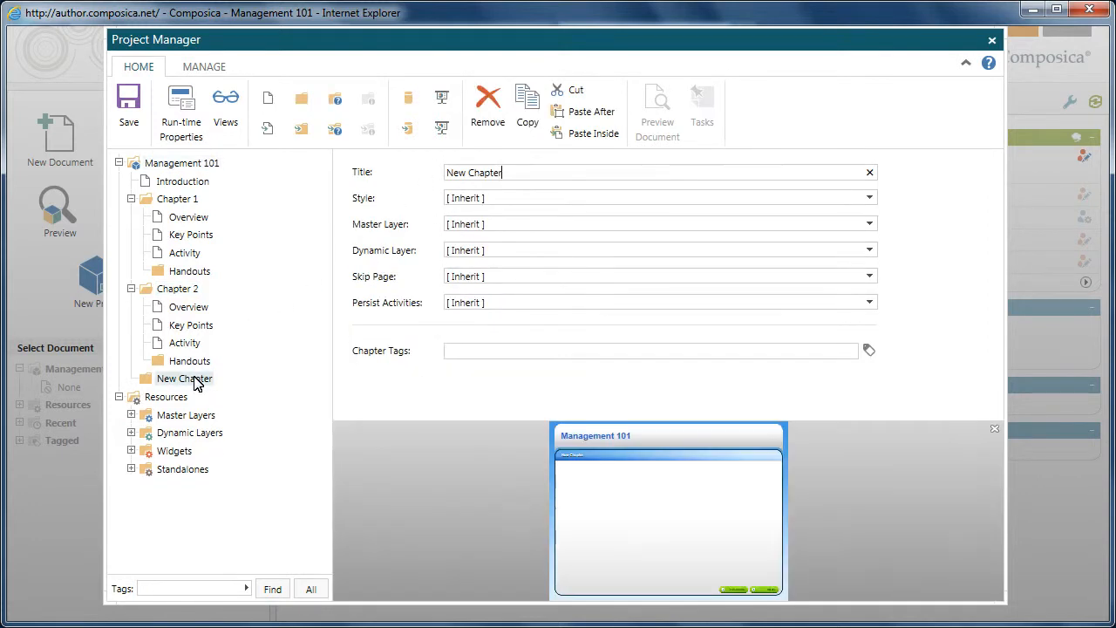
left_click(486, 112)
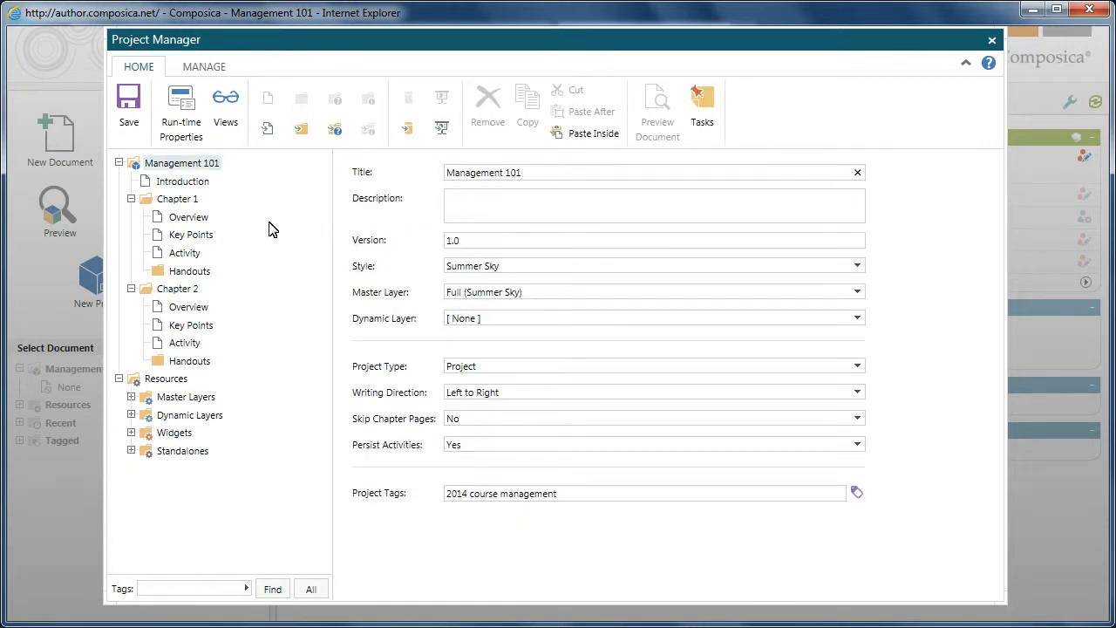
- Add a test after Chapter 2, expand it in the outline, and save the project
left_click(177, 290)
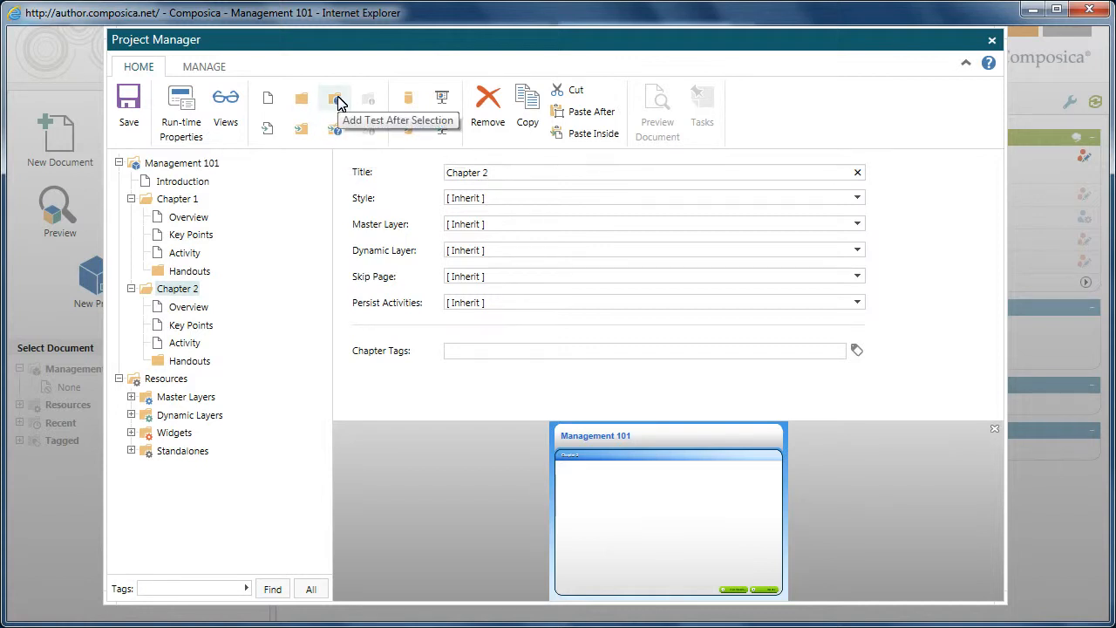
left_click(337, 101)
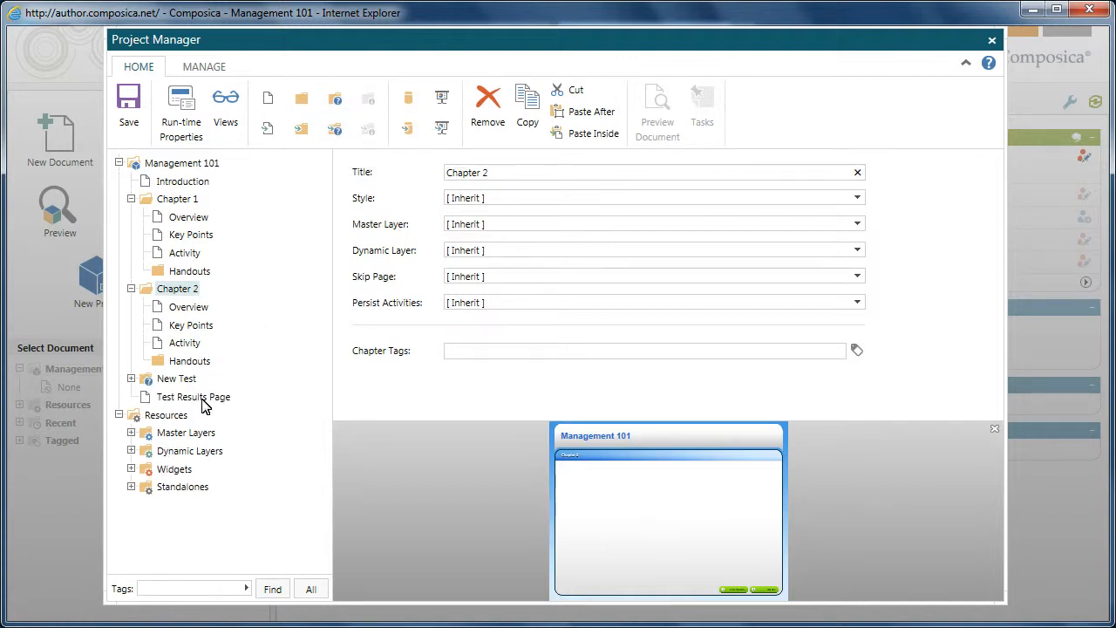
left_click(129, 382)
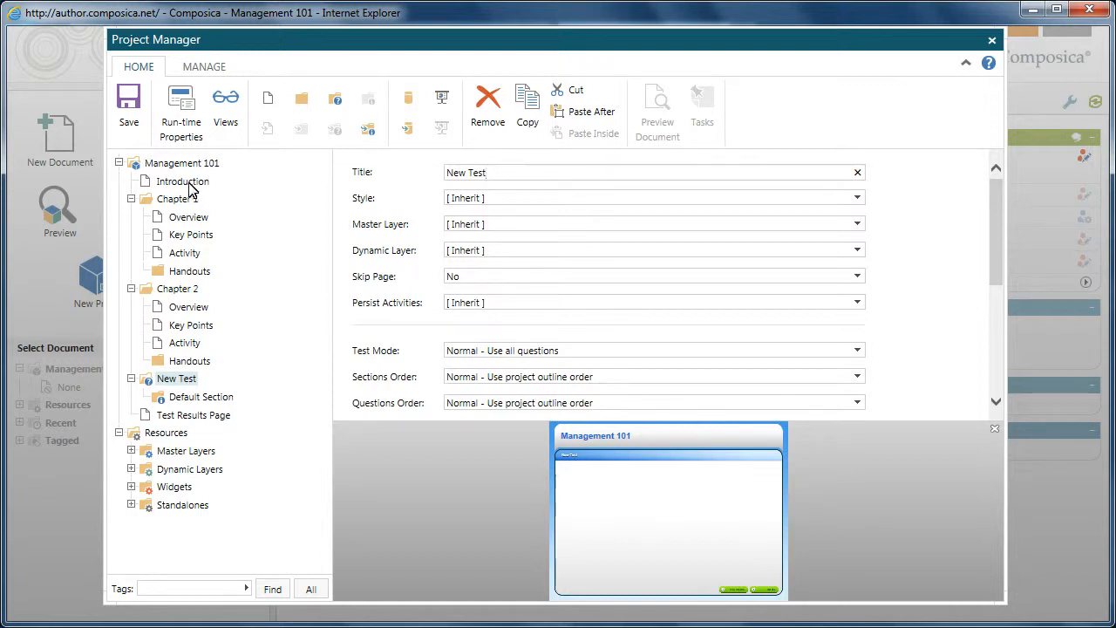
left_click(128, 109)
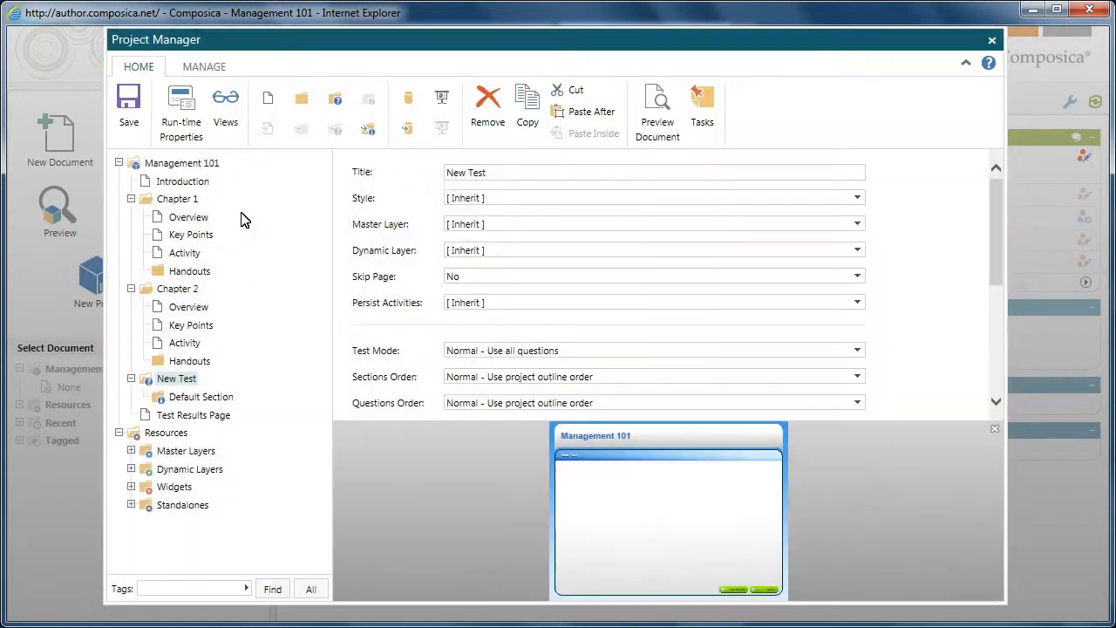